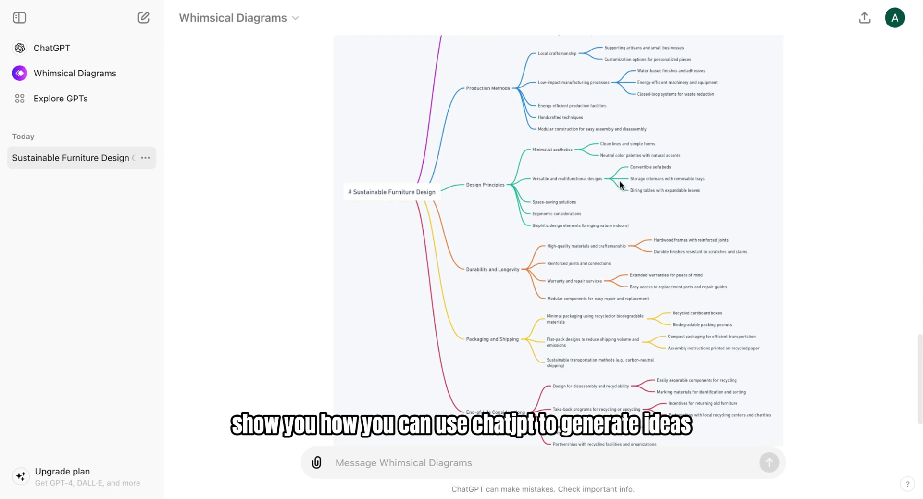
- Open the GPTs store and scroll to Featured picks like Whimsical Diagrams and Code Copilot
{"action": "scroll", "coordinate": [639, 206], "scroll_direction": "up", "scroll_amount": 1}
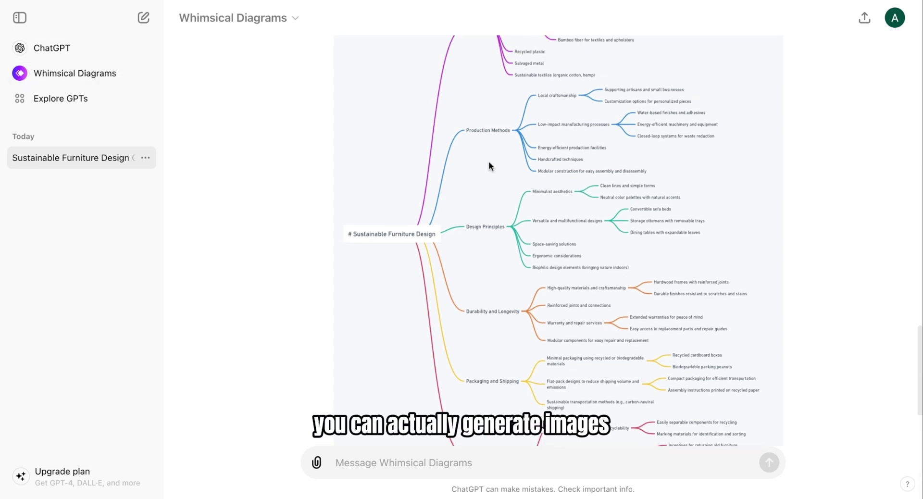
{"action": "scroll", "coordinate": [488, 158], "scroll_direction": "up", "scroll_amount": 3}
{"action": "scroll", "coordinate": [488, 159], "scroll_direction": "down", "scroll_amount": 3}
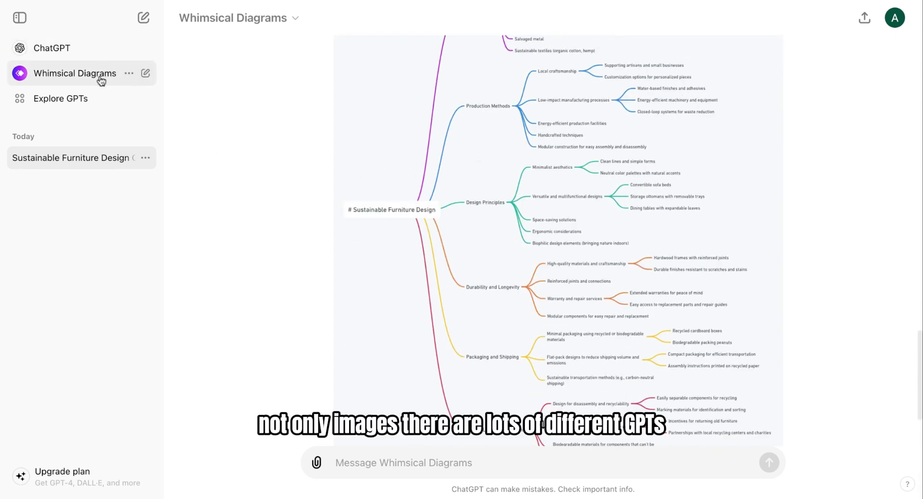
{"action": "left_click", "coordinate": [70, 98]}
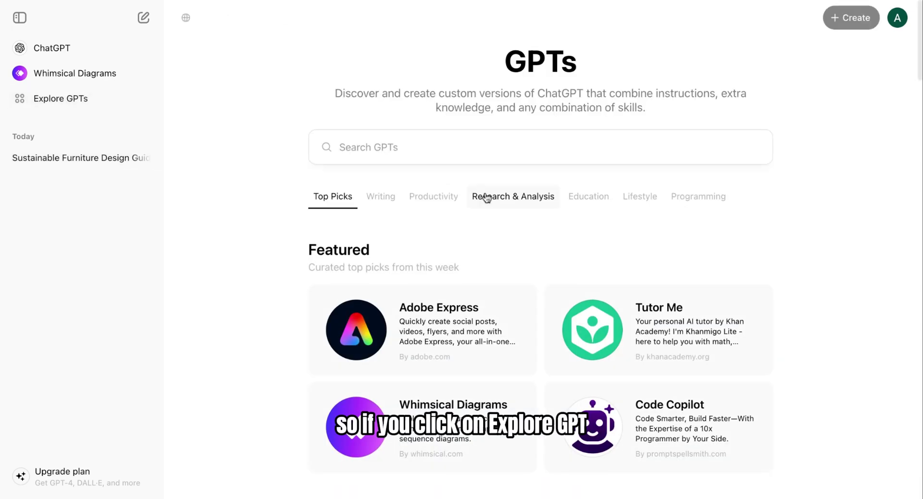
{"action": "scroll", "coordinate": [447, 145], "scroll_direction": "down", "scroll_amount": 2}
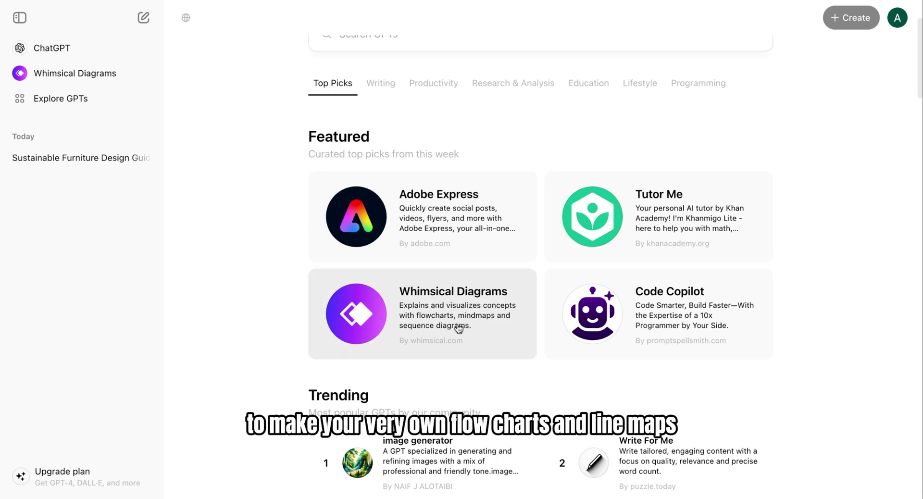
- Start a new ChatGPT chat and draft a mind map prompt about designing disaster relief housing
{"action": "left_click", "coordinate": [54, 49]}
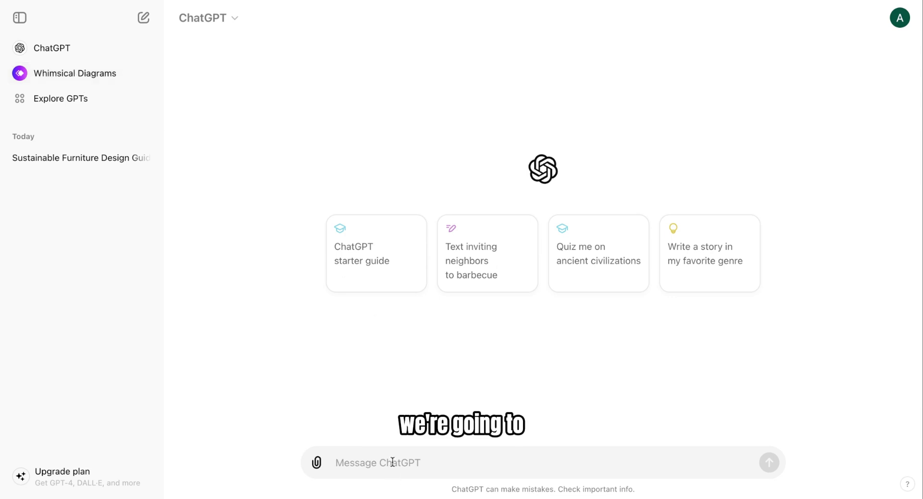
{"action": "type", "text": "Creati"}
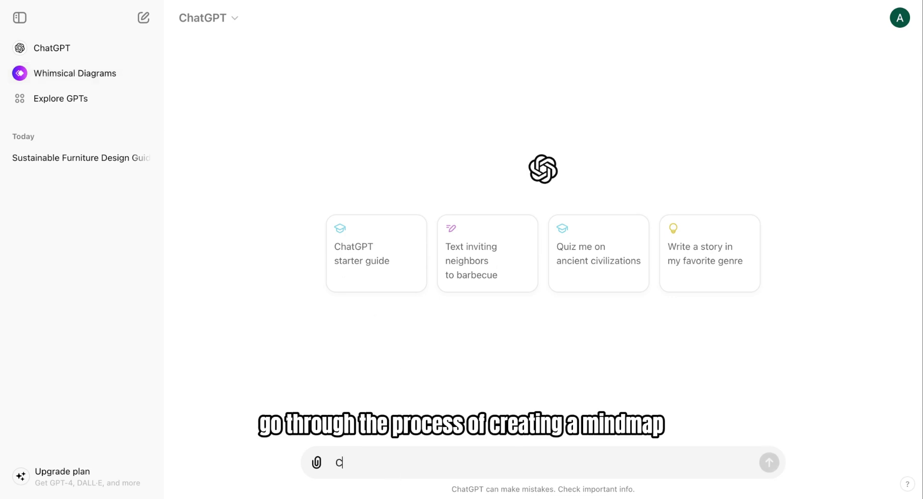
{"action": "key", "text": "BackSpace"}
{"action": "key", "text": "BackSpace"}
{"action": "key", "text": "BackSpace"}
{"action": "key", "text": "BackSpace"}
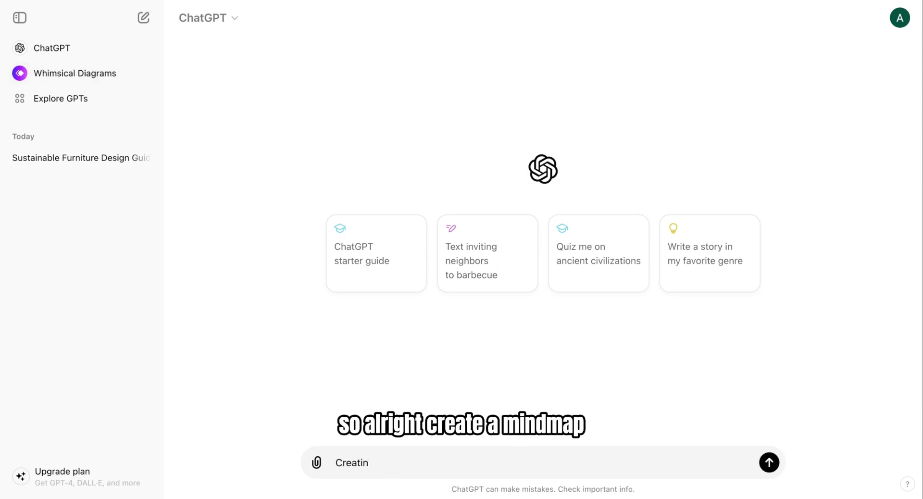
{"action": "type", "text": "mindmap "}
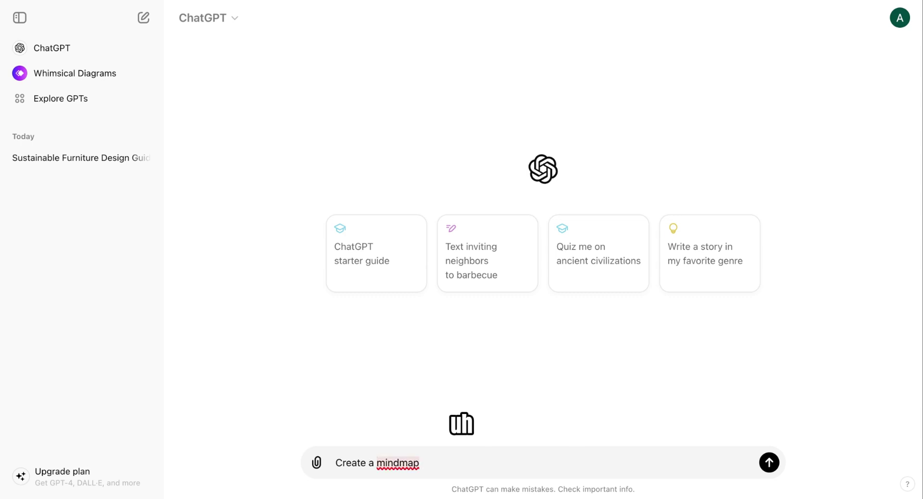
{"action": "type", "text": "for a proj"}
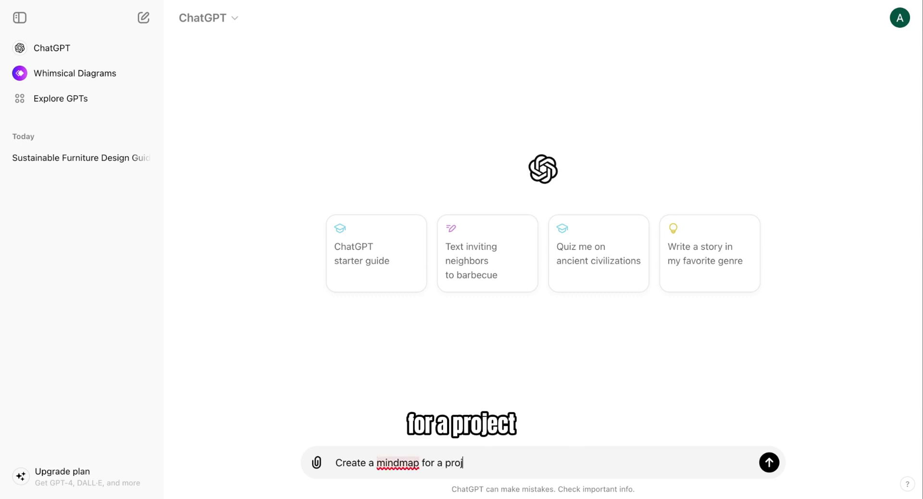
{"action": "type", "text": "ect where I want to exp"}
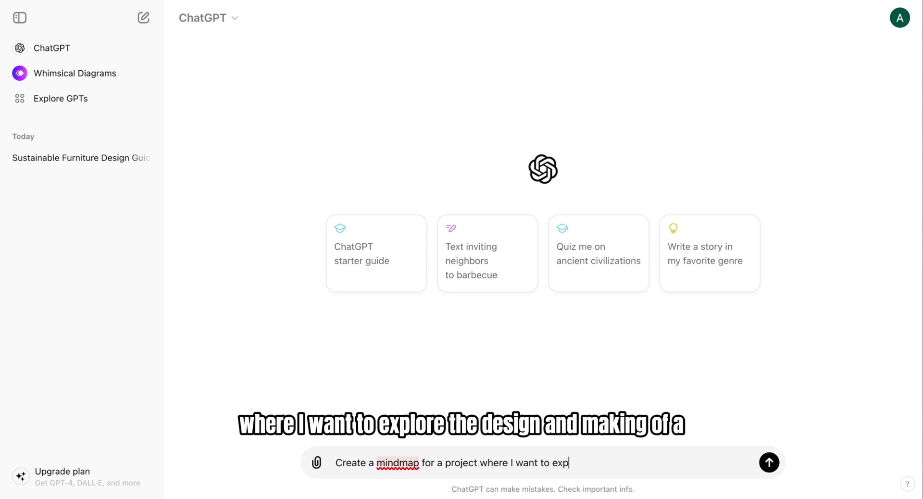
{"action": "type", "text": "lore the design and making of "}
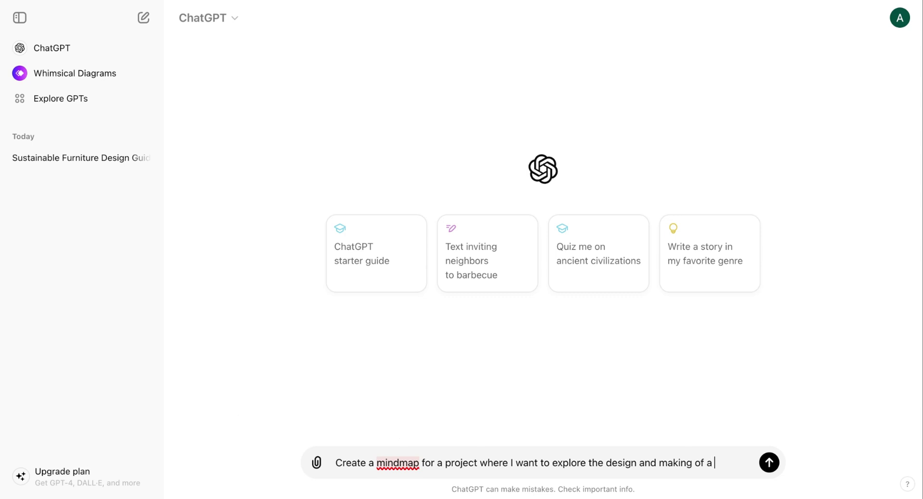
{"action": "type", "text": "a disaster "}
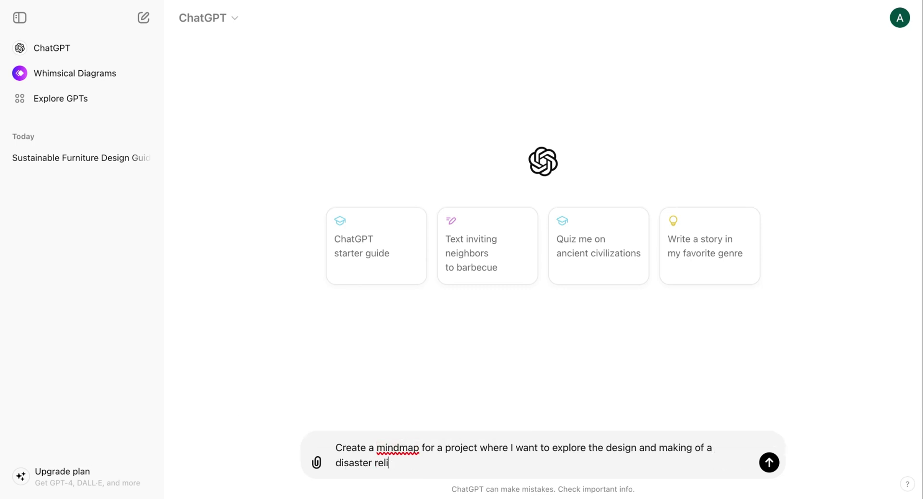
{"action": "type", "text": "relief housing sol"}
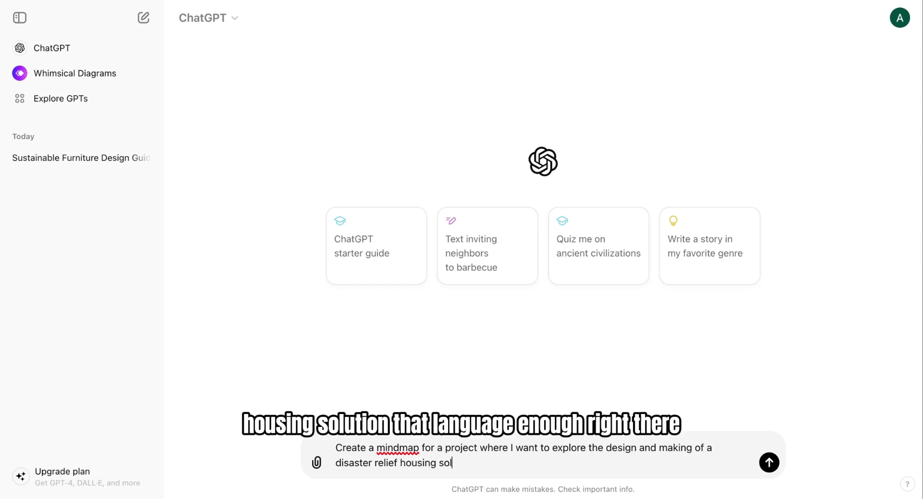
{"action": "type", "text": "ution."}
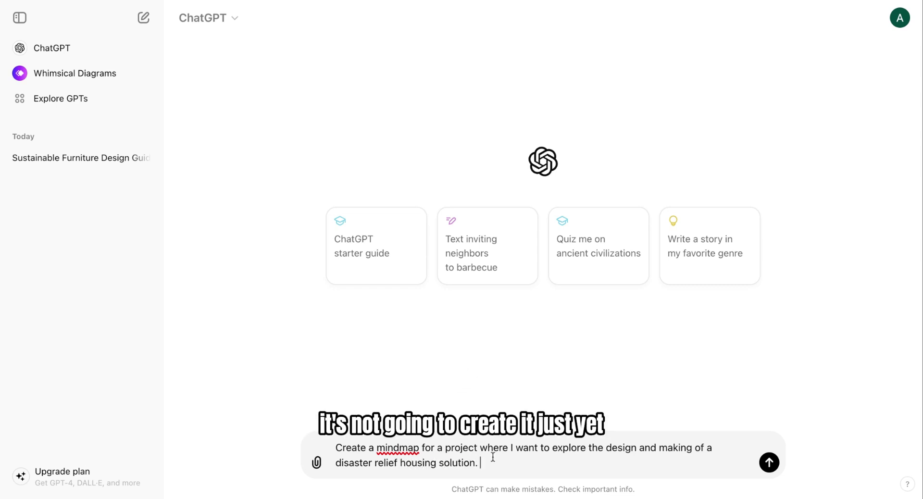
- Send the disaster relief housing prompt and review the returned mind map outline
{"action": "left_click", "coordinate": [769, 463]}
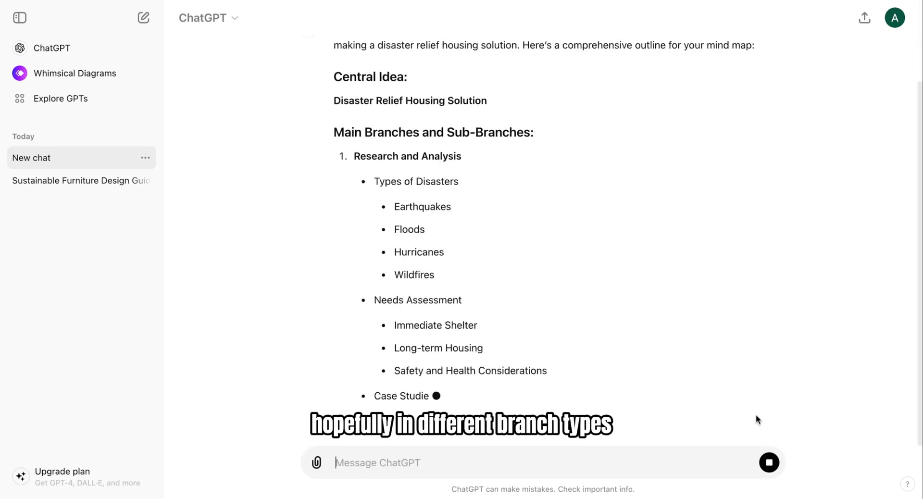
{"action": "scroll", "coordinate": [451, 184], "scroll_direction": "up", "scroll_amount": 4}
{"action": "scroll", "coordinate": [413, 115], "scroll_direction": "down", "scroll_amount": 6}
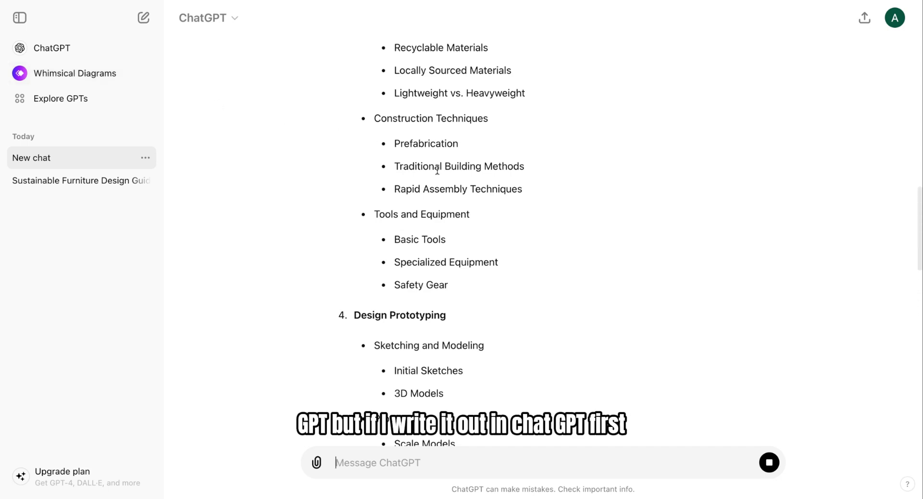
{"action": "scroll", "coordinate": [437, 169], "scroll_direction": "up", "scroll_amount": 8}
{"action": "scroll", "coordinate": [437, 169], "scroll_direction": "up", "scroll_amount": 12}
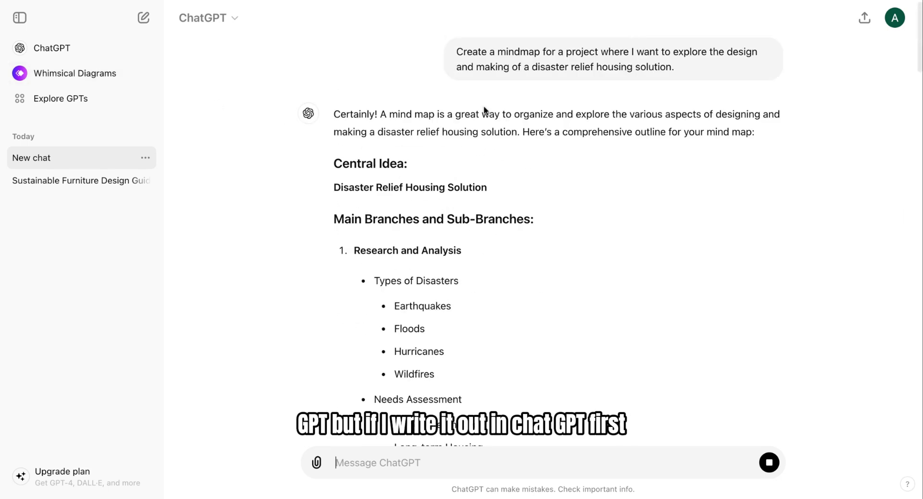
{"action": "scroll", "coordinate": [406, 241], "scroll_direction": "down", "scroll_amount": 1}
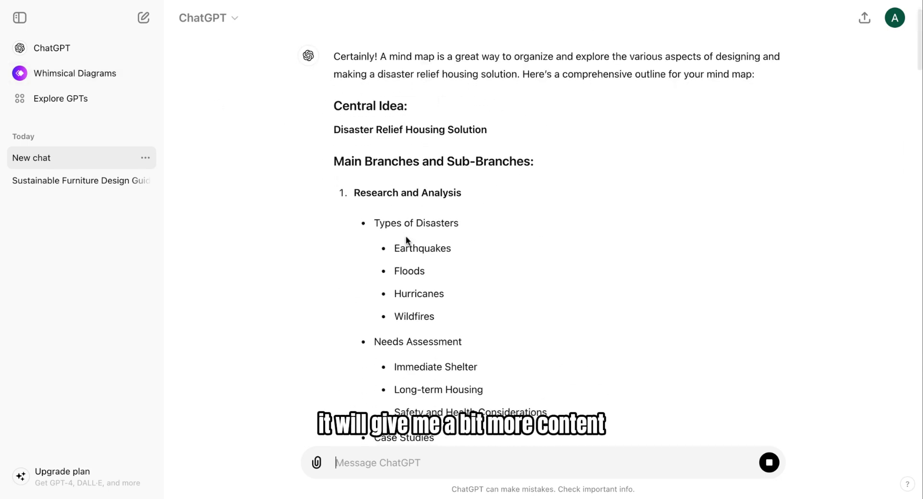
- Select the reply from Disaster Relief Housing Solution down through Conferences and Workshops
{"action": "left_click_drag", "start_coordinate": [331, 129], "coordinate": [528, 275]}
{"action": "scroll", "coordinate": [465, 200], "scroll_direction": "down", "scroll_amount": 7}
{"action": "scroll", "coordinate": [466, 216], "scroll_direction": "down", "scroll_amount": 20}
{"action": "scroll", "coordinate": [465, 218], "scroll_direction": "down", "scroll_amount": 14}
{"action": "scroll", "coordinate": [465, 218], "scroll_direction": "down", "scroll_amount": 5}
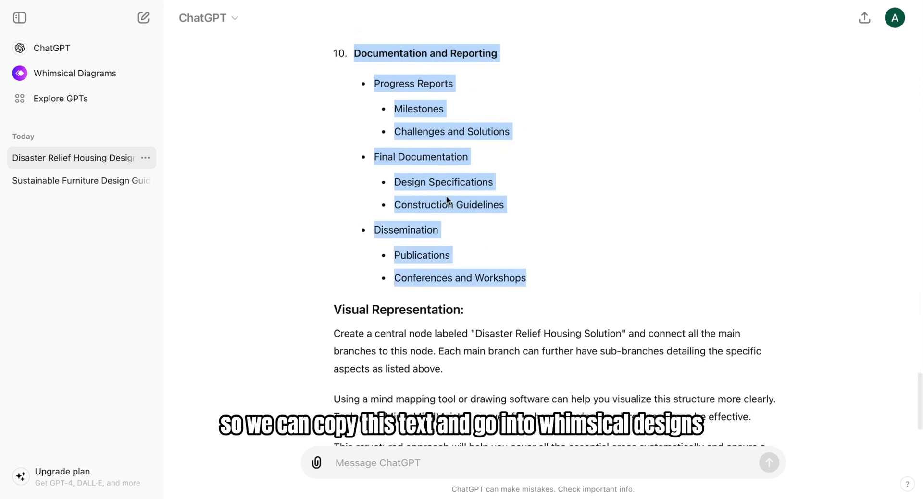
{"action": "scroll", "coordinate": [484, 231], "scroll_direction": "down", "scroll_amount": 3}
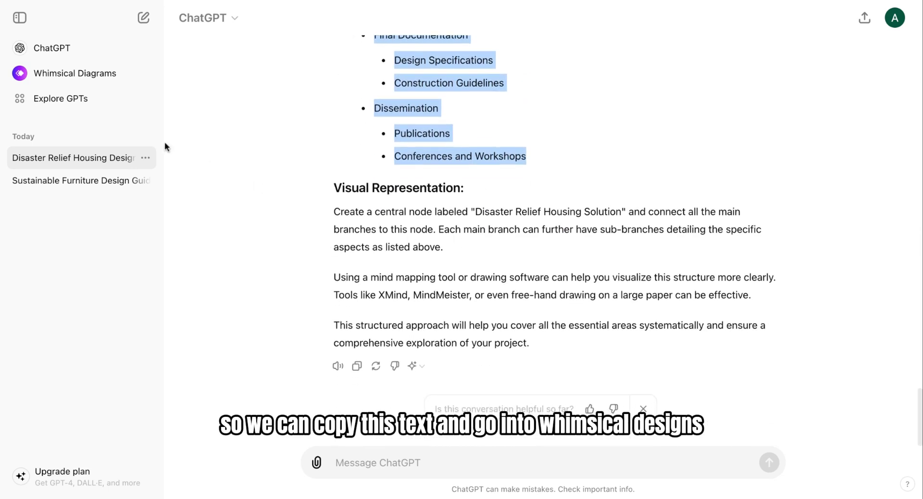
- Start a new chat with the Whimsical Diagrams GPT from the GPTs store
{"action": "left_click", "coordinate": [50, 97]}
{"action": "scroll", "coordinate": [439, 416], "scroll_direction": "down", "scroll_amount": 3}
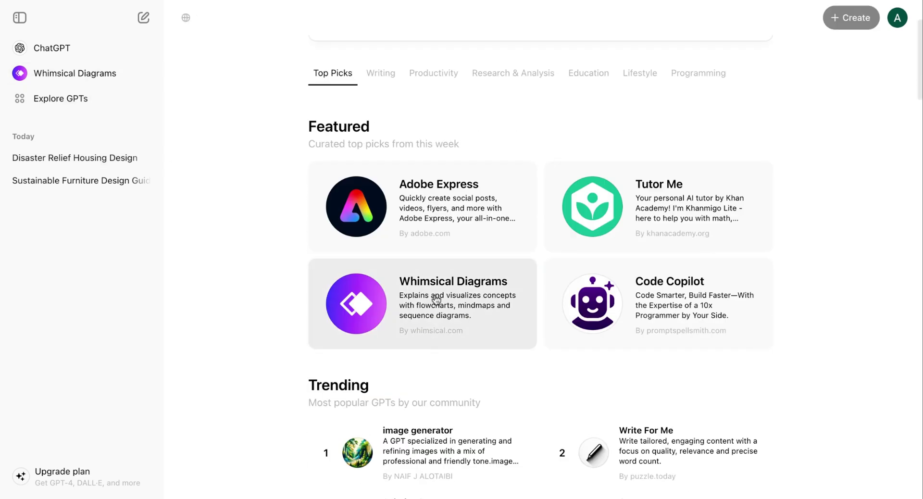
{"action": "left_click", "coordinate": [438, 291]}
{"action": "left_click", "coordinate": [436, 462]}
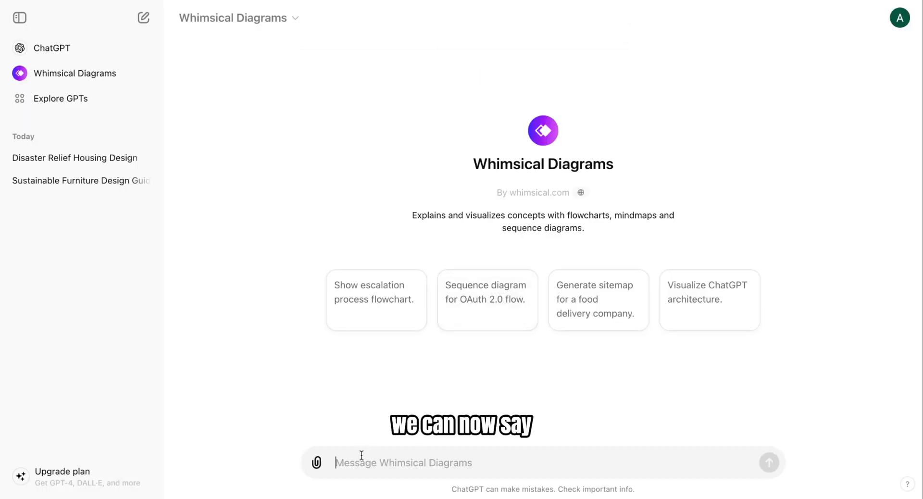
- Send 'Create a mindmap for the following information' with the pasted housing outline below it
{"action": "type", "text": "Create a mi"}
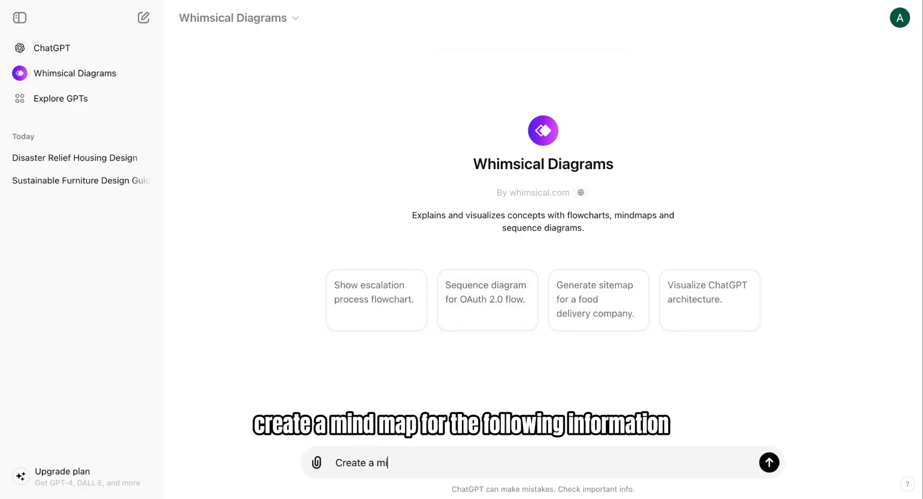
{"action": "type", "text": "ndmap for th"}
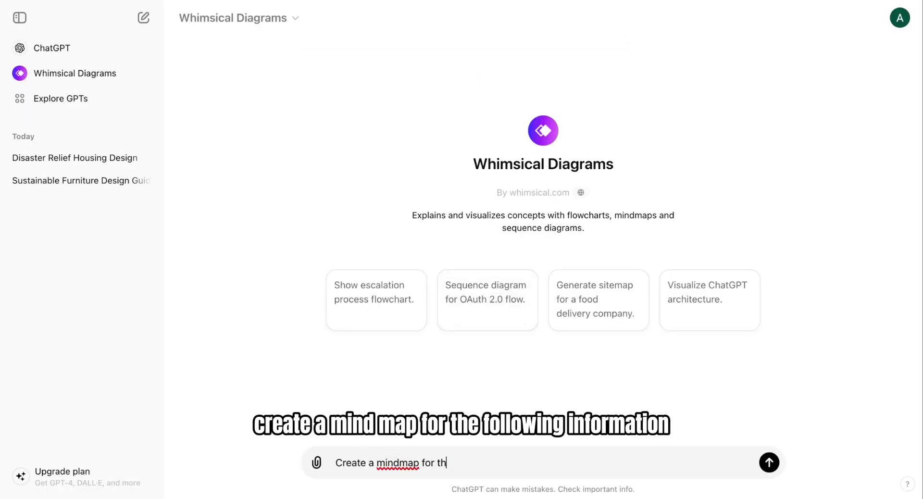
{"action": "type", "text": "e following information"}
{"action": "key", "text": "shift+Return"}
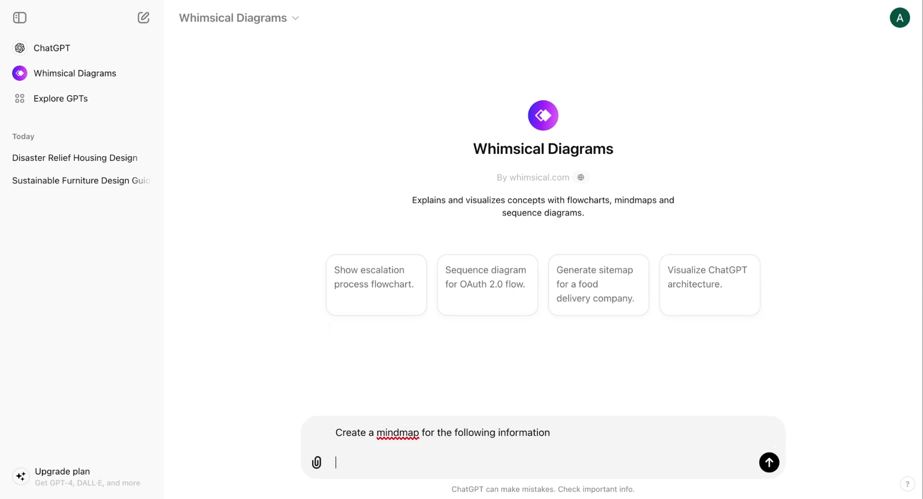
{"action": "key", "text": "super+v"}
{"action": "key", "text": "Return"}
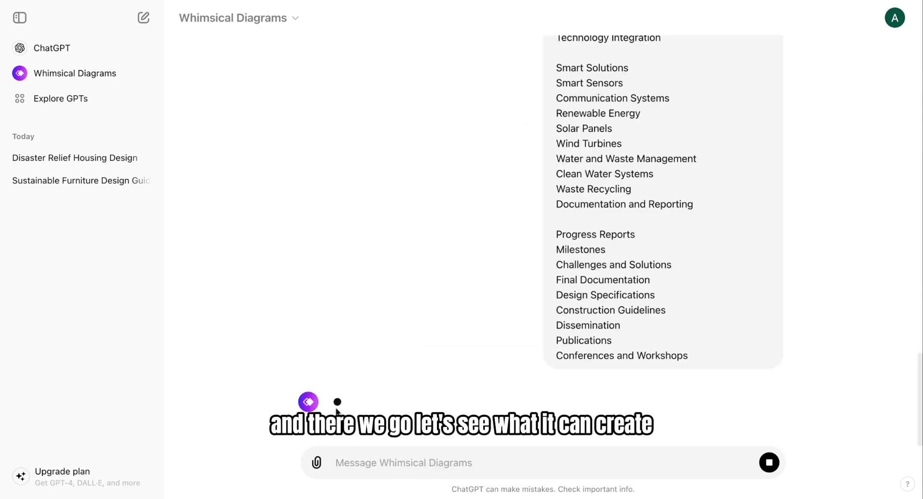
- Allow Whimsical Diagrams to reach whimsical.com so it generates the mind map link
{"action": "scroll", "coordinate": [568, 228], "scroll_direction": "up", "scroll_amount": 20}
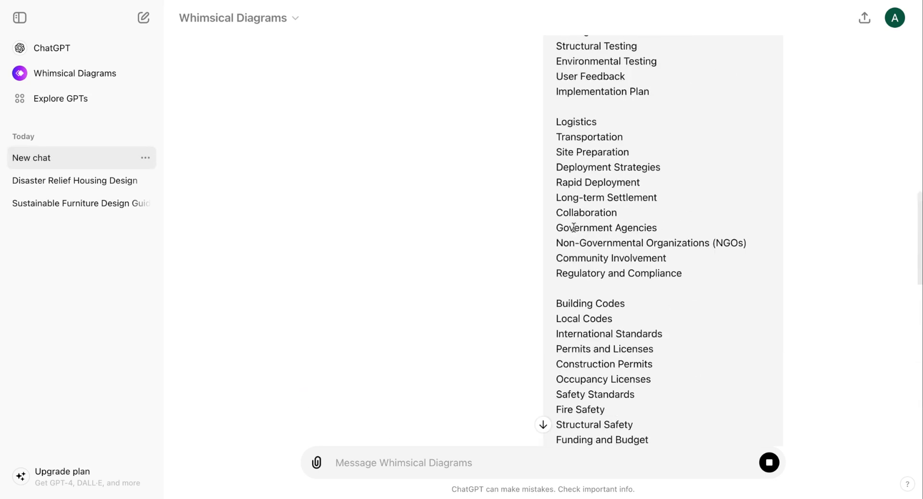
{"action": "scroll", "coordinate": [573, 225], "scroll_direction": "up", "scroll_amount": 1}
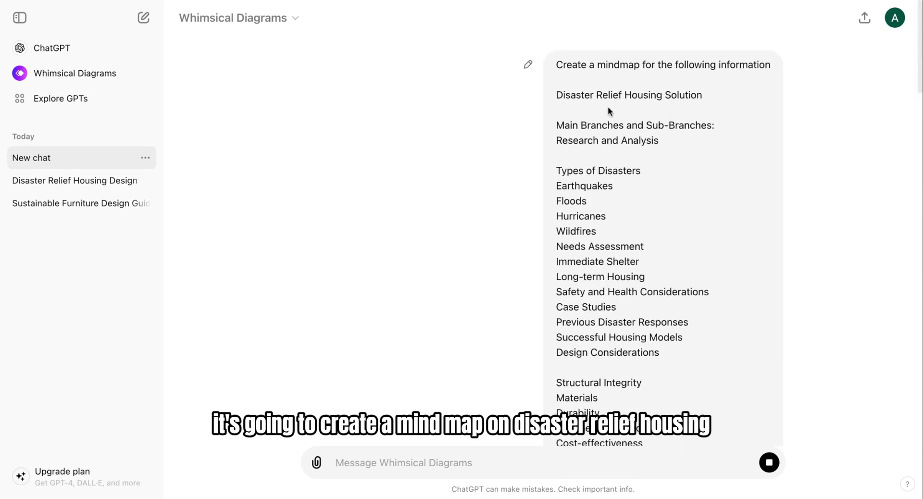
{"action": "scroll", "coordinate": [616, 196], "scroll_direction": "down", "scroll_amount": 20}
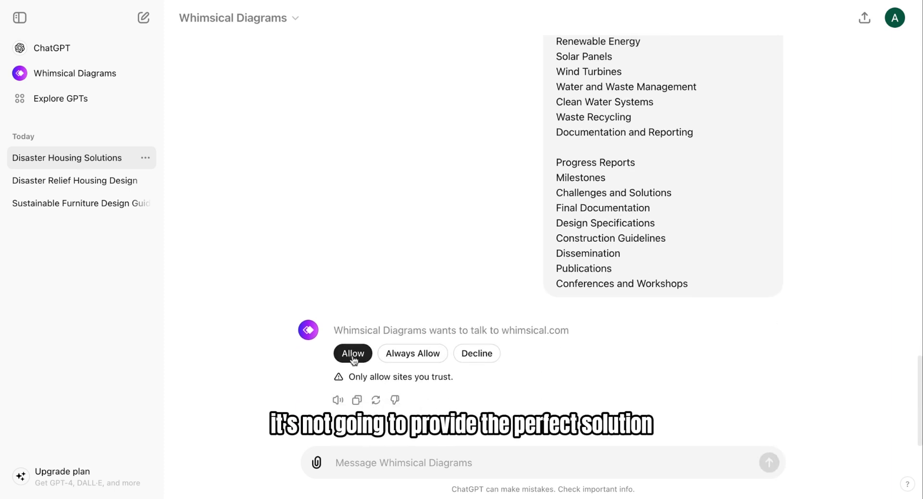
{"action": "left_click", "coordinate": [353, 354]}
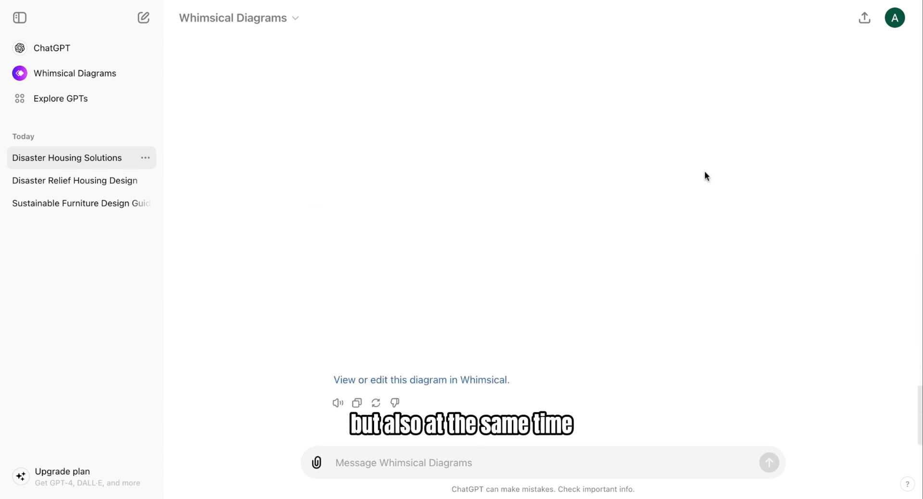
{"action": "scroll", "coordinate": [700, 178], "scroll_direction": "up", "scroll_amount": 8}
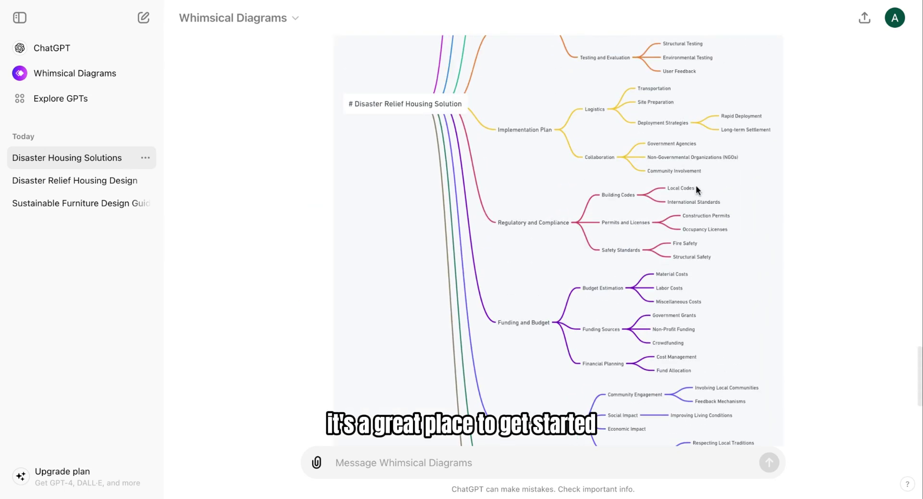
{"action": "scroll", "coordinate": [696, 188], "scroll_direction": "up", "scroll_amount": 3}
{"action": "scroll", "coordinate": [523, 228], "scroll_direction": "up", "scroll_amount": 8}
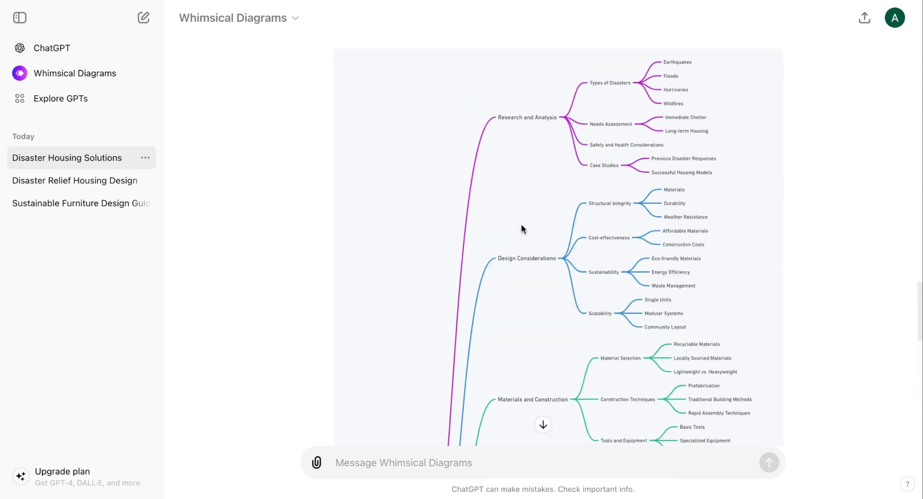
{"action": "scroll", "coordinate": [615, 110], "scroll_direction": "down", "scroll_amount": 2}
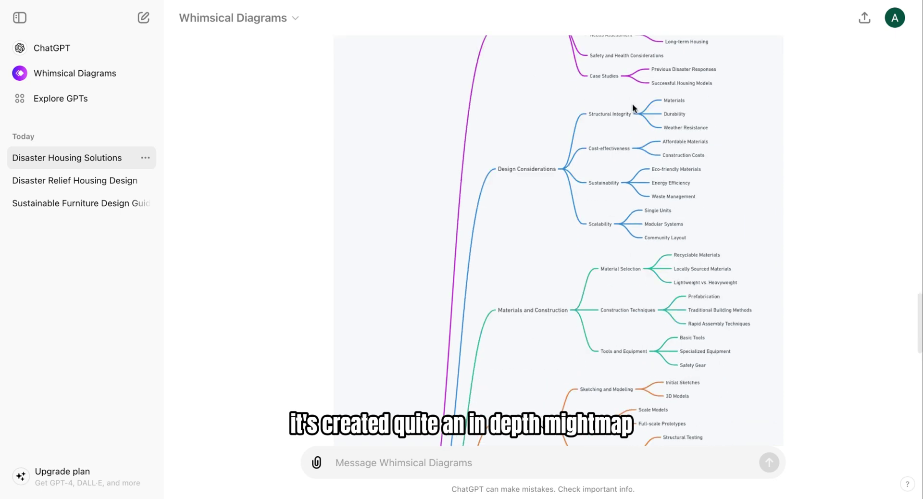
{"action": "scroll", "coordinate": [632, 131], "scroll_direction": "down", "scroll_amount": 5}
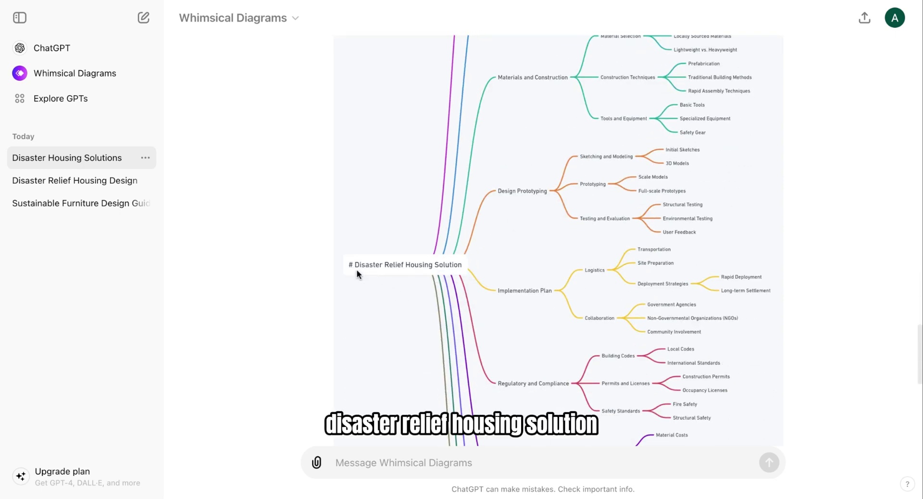
{"action": "scroll", "coordinate": [448, 271], "scroll_direction": "up", "scroll_amount": 8}
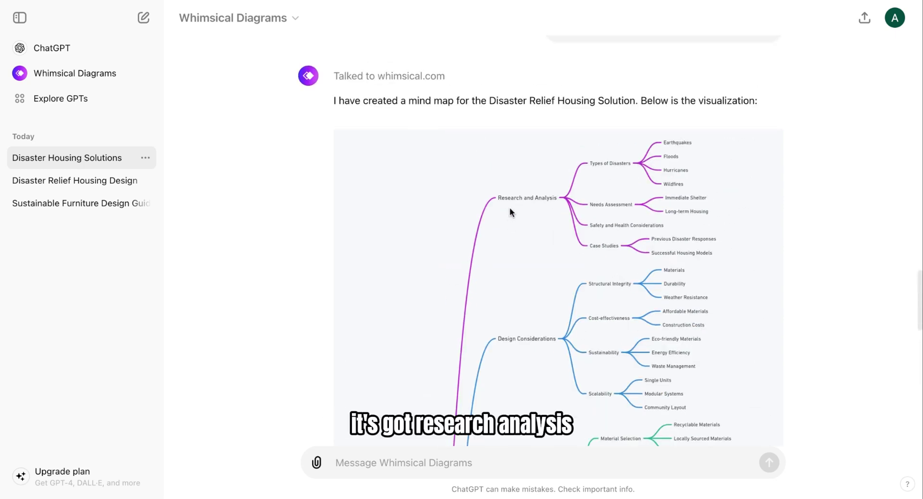
{"action": "scroll", "coordinate": [546, 201], "scroll_direction": "down", "scroll_amount": 5}
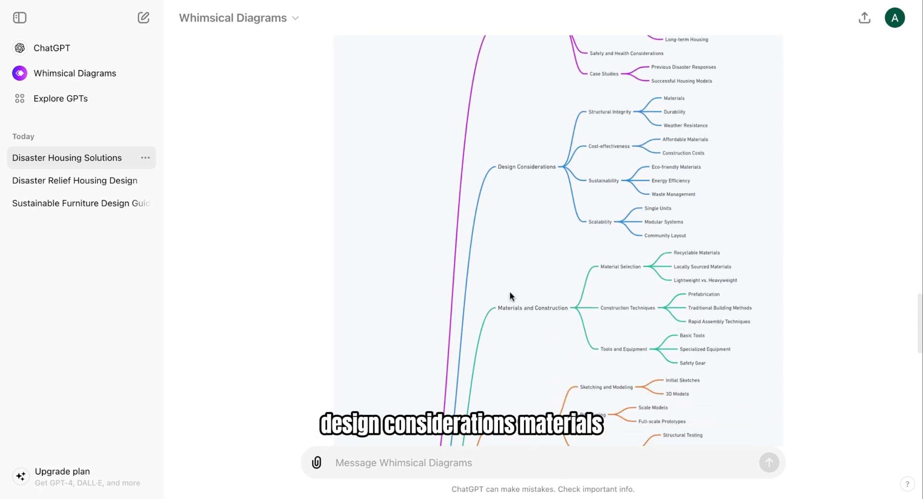
{"action": "scroll", "coordinate": [540, 236], "scroll_direction": "down", "scroll_amount": 2}
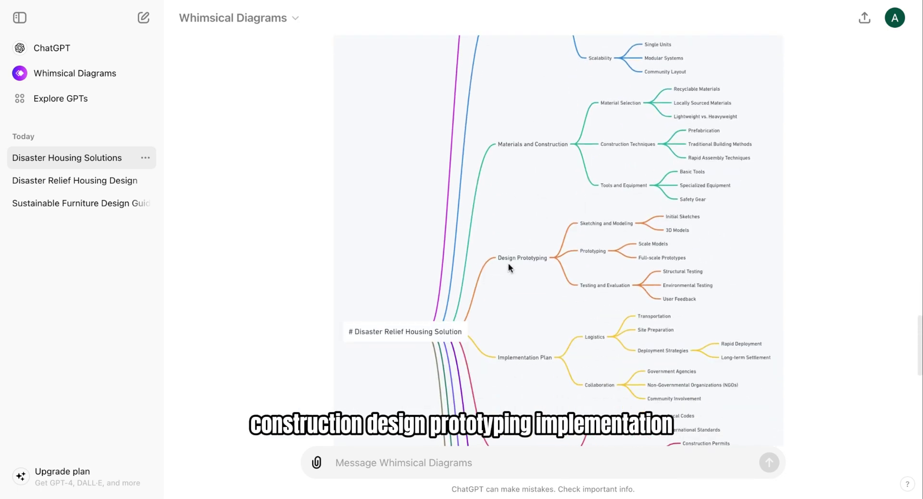
{"action": "scroll", "coordinate": [529, 262], "scroll_direction": "down", "scroll_amount": 3}
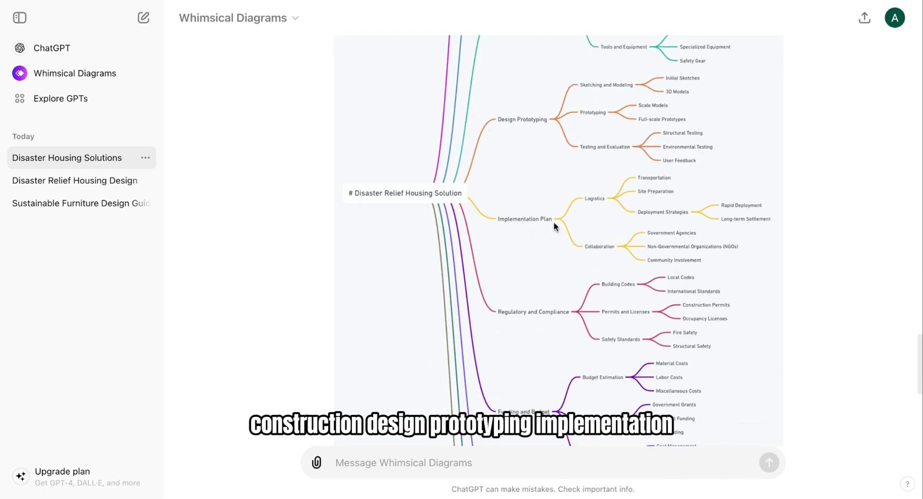
{"action": "scroll", "coordinate": [532, 234], "scroll_direction": "down", "scroll_amount": 2}
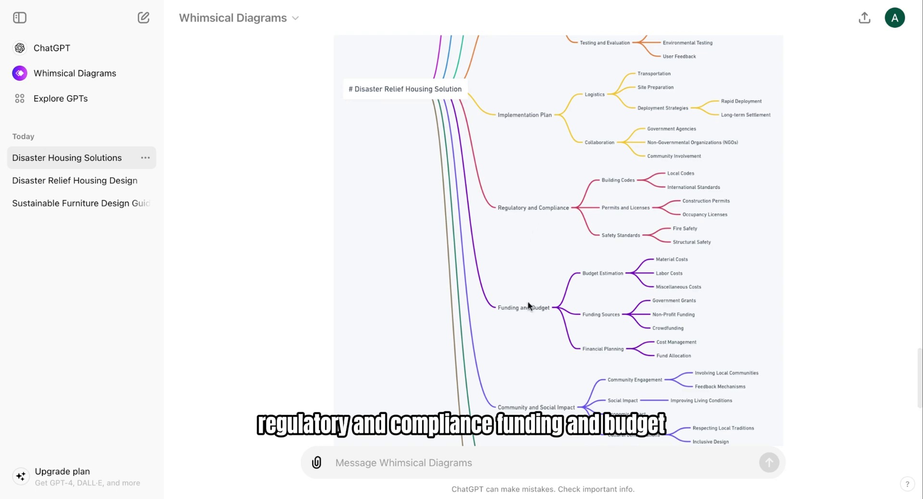
{"action": "scroll", "coordinate": [544, 321], "scroll_direction": "down", "scroll_amount": 4}
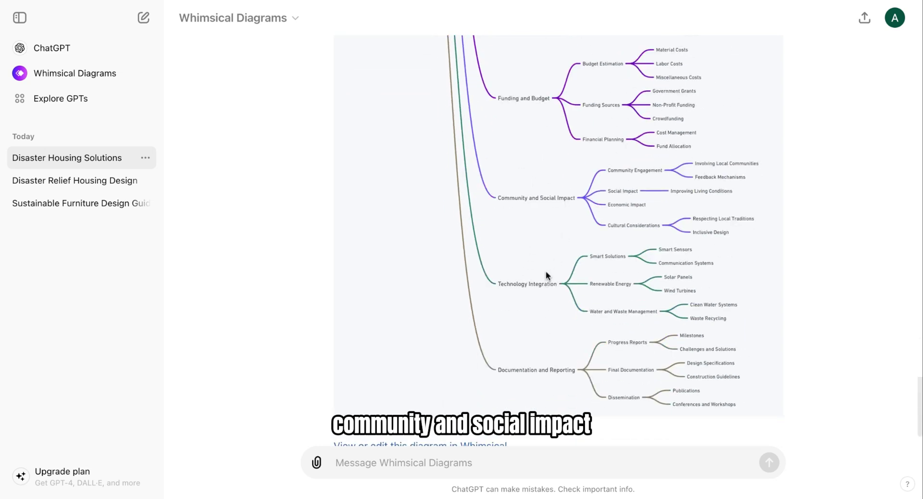
{"action": "scroll", "coordinate": [532, 332], "scroll_direction": "down", "scroll_amount": 1}
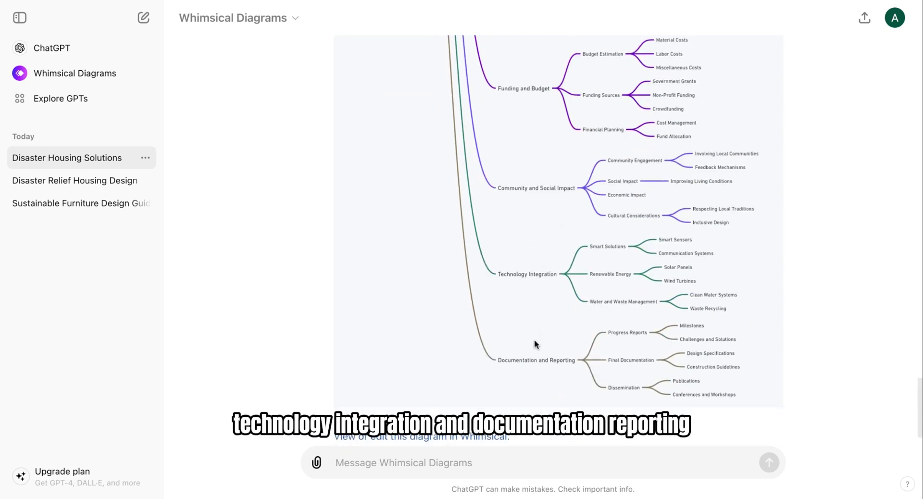
{"action": "scroll", "coordinate": [596, 339], "scroll_direction": "up", "scroll_amount": 4}
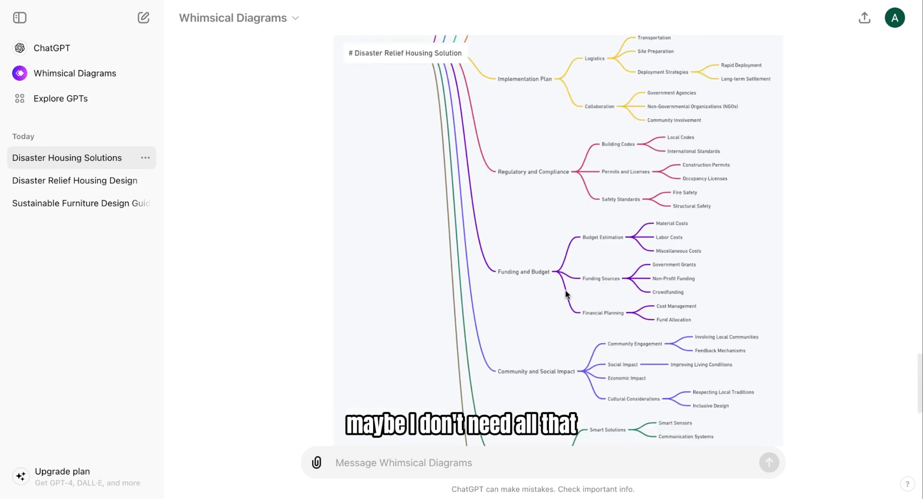
{"action": "scroll", "coordinate": [565, 284], "scroll_direction": "down", "scroll_amount": 5}
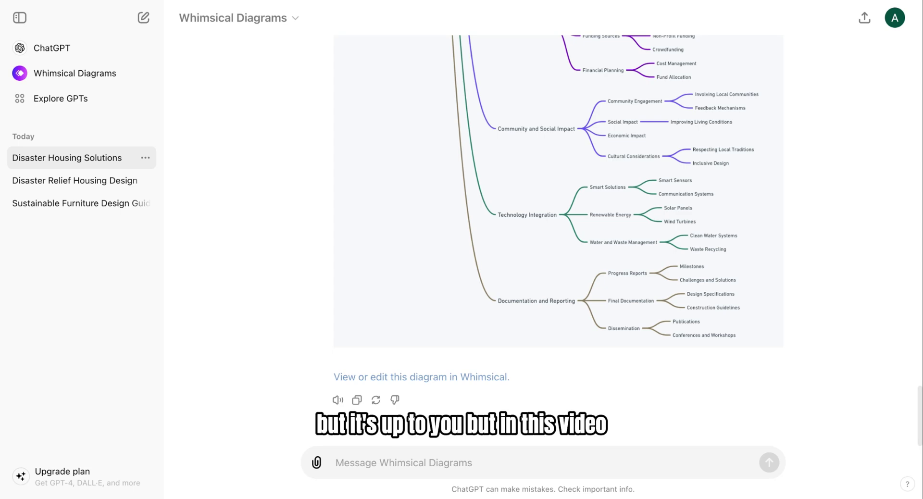
- Return to the GPTs store showing Featured picks like Adobe Express and Whimsical Diagrams
{"action": "scroll", "coordinate": [519, 194], "scroll_direction": "up", "scroll_amount": 15}
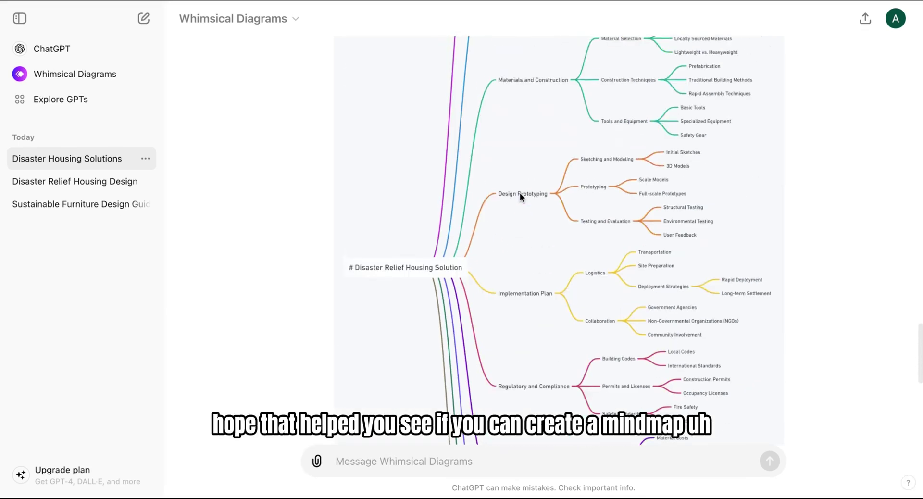
{"action": "scroll", "coordinate": [520, 194], "scroll_direction": "up", "scroll_amount": 5}
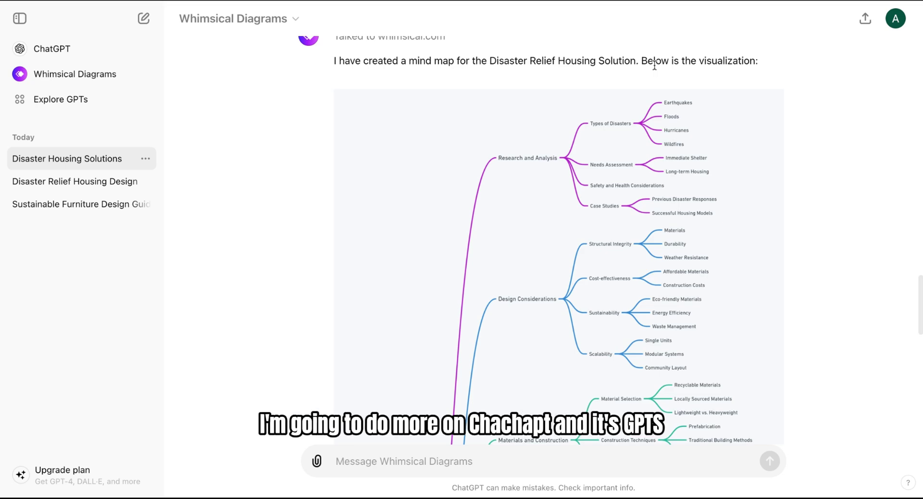
{"action": "left_click", "coordinate": [87, 103]}
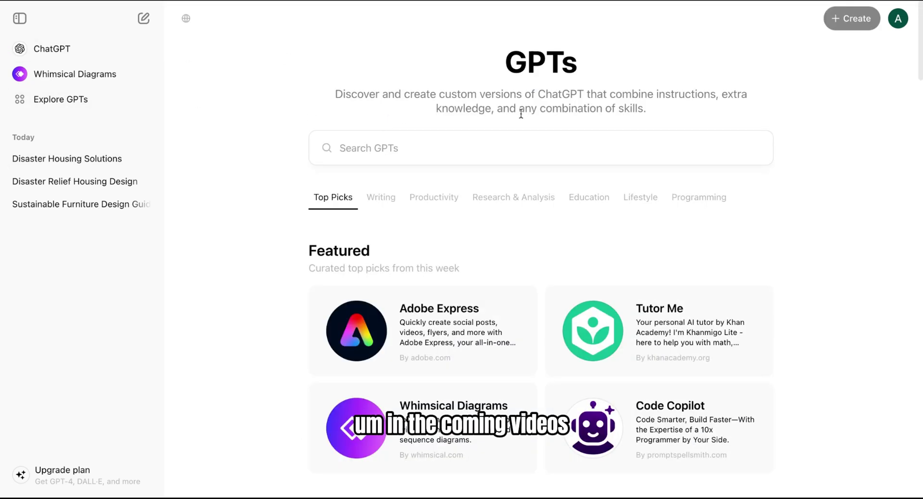